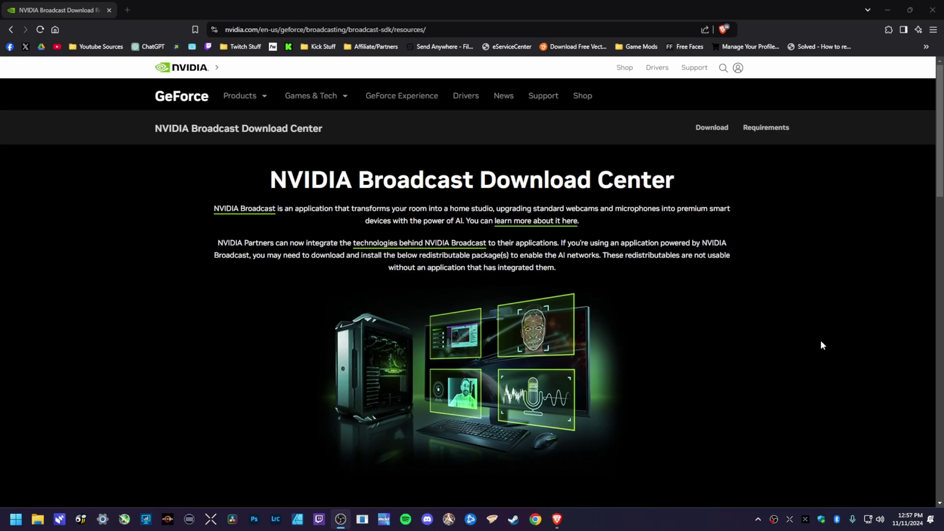
Step: Scroll the Download Center page to the RTX 40/30/20 Series Audio and Video Effects downloads
scroll(796, 335, "down", 1)
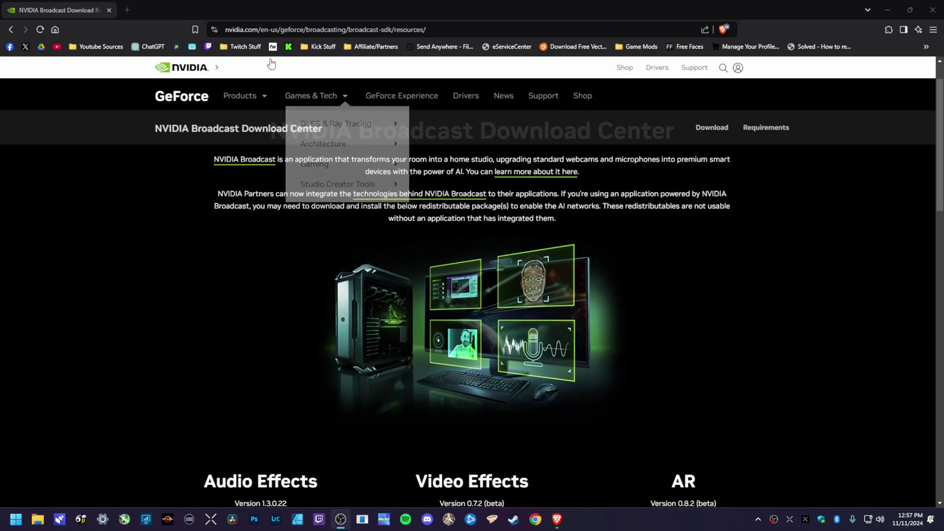
left_click(248, 29)
left_click(806, 269)
scroll(812, 270, "down", 4)
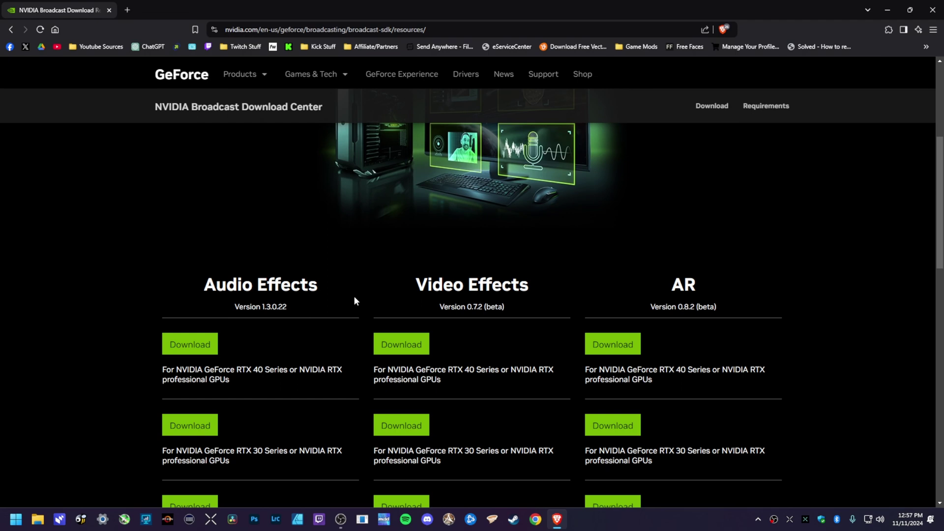
scroll(204, 358, "down", 1)
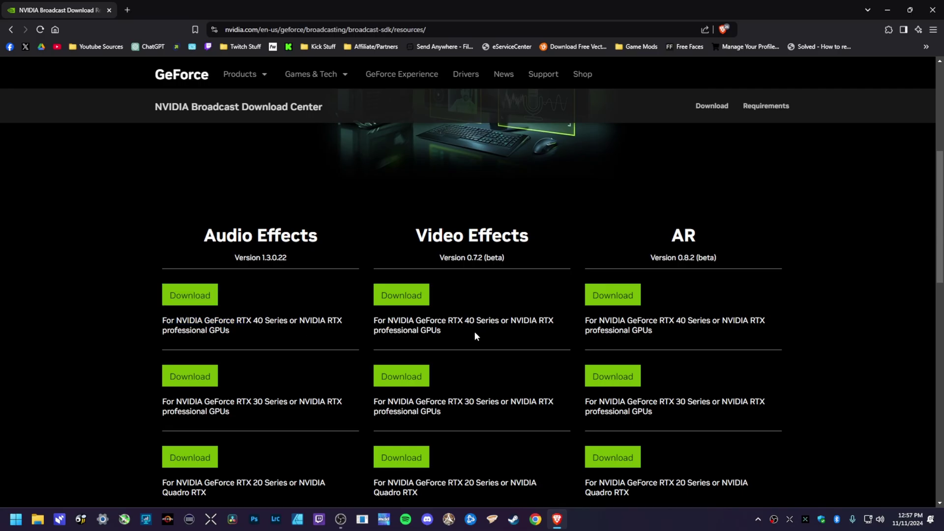
Step: Highlight the Video Effects download buttons and the 'Used in: OBS Studio' notes
left_click_drag(475, 336, 400, 295)
left_click(508, 319)
scroll(480, 473, "down", 1)
left_click_drag(486, 438, 266, 443)
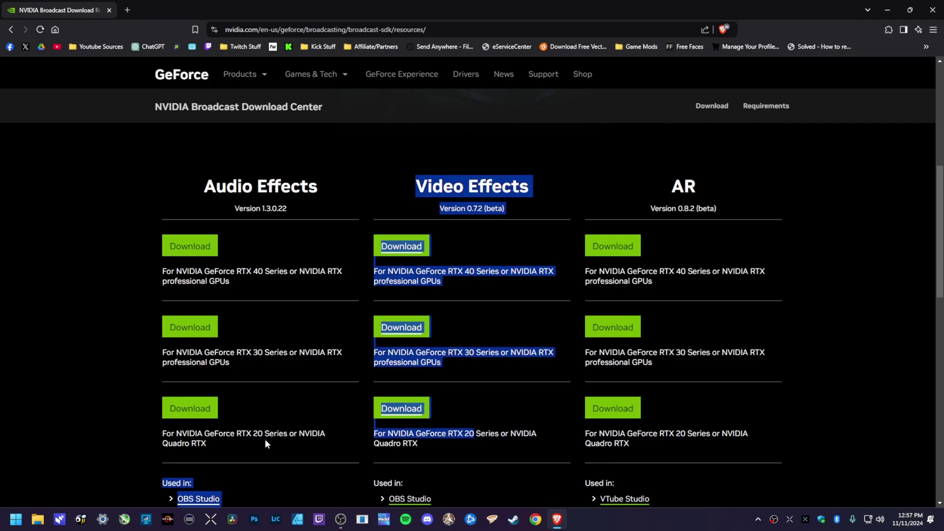
left_click(206, 437)
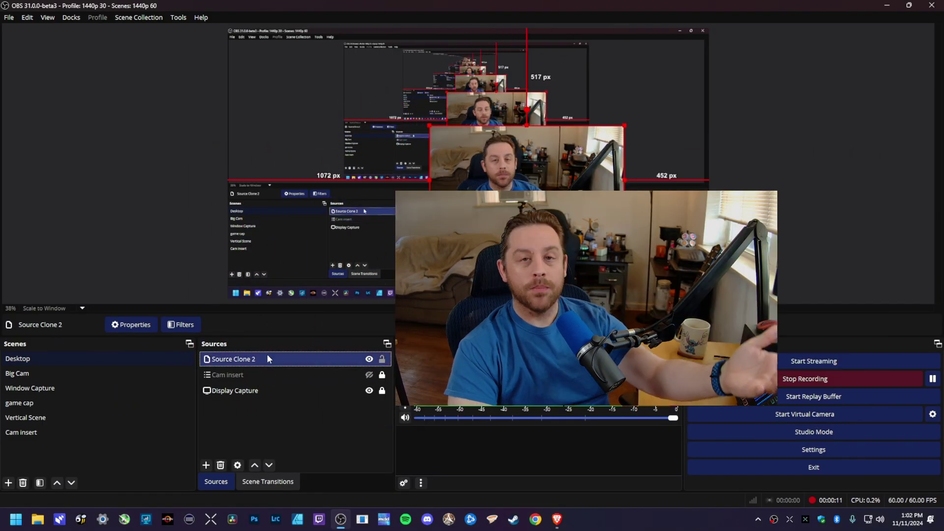
Step: Add another NVIDIA Background Blur Filter to Source Clone 2 under its default name
left_click(195, 325)
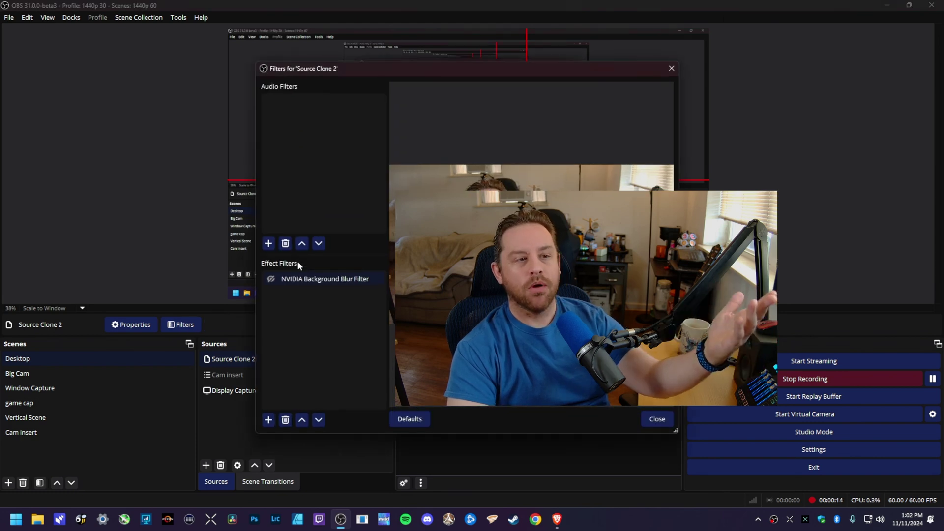
left_click(294, 280)
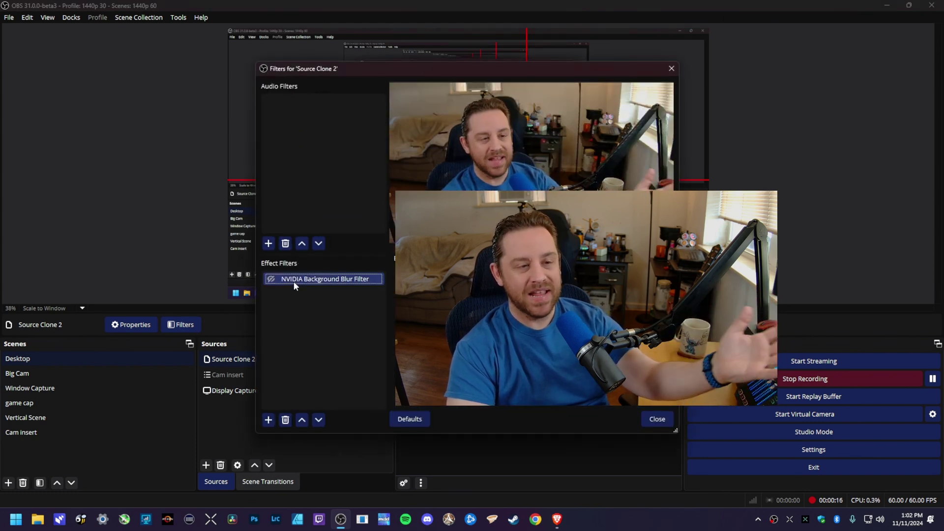
left_click(273, 419)
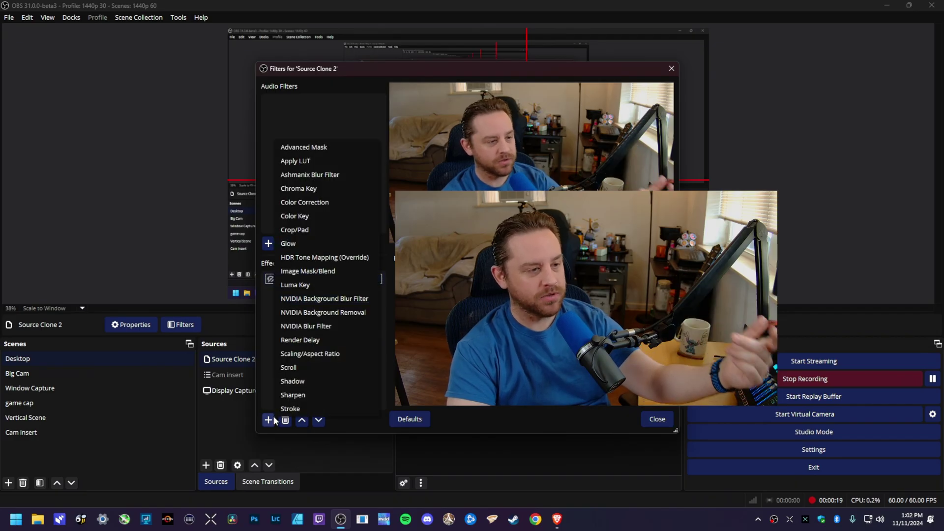
left_click(303, 298)
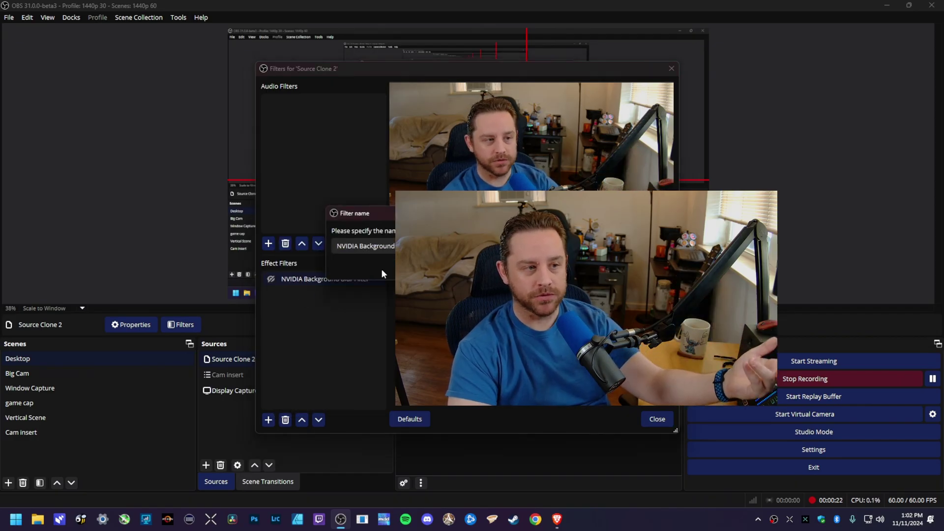
key("Return")
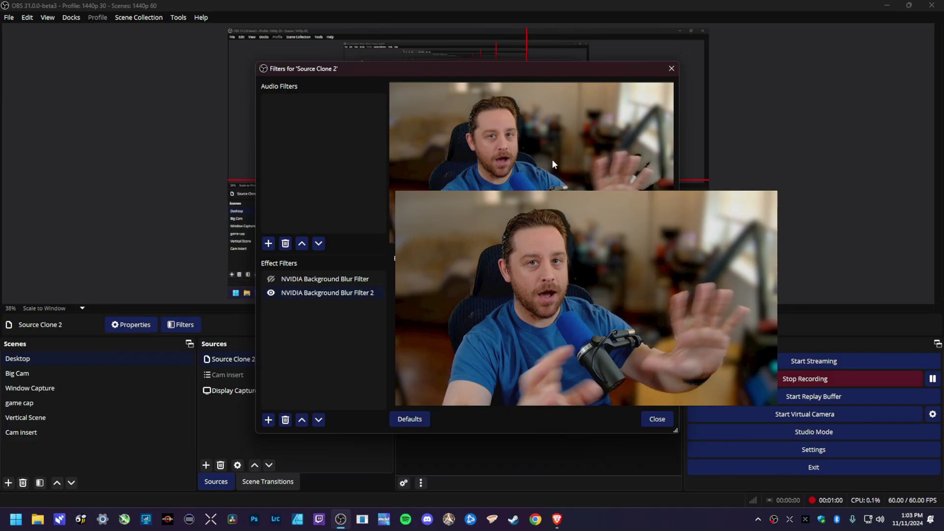
left_click(647, 418)
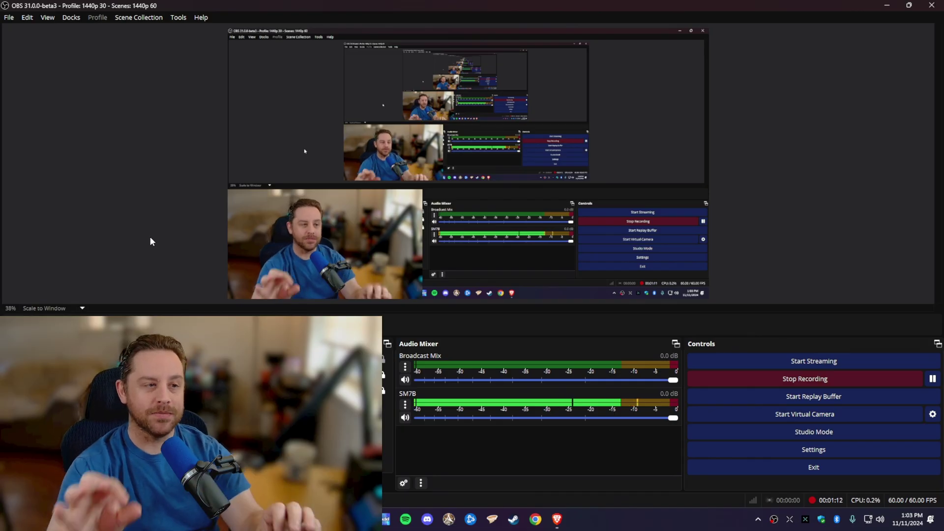
Step: Drag the blurred webcam source to the bottom-left corner and enlarge it from its top-right handle
left_click_drag(291, 243, 491, 172)
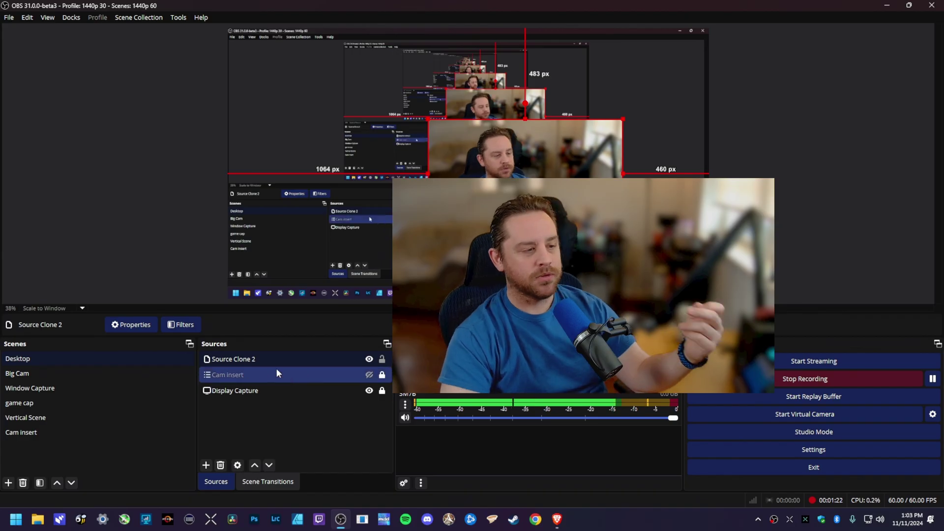
left_click_drag(476, 191, 277, 261)
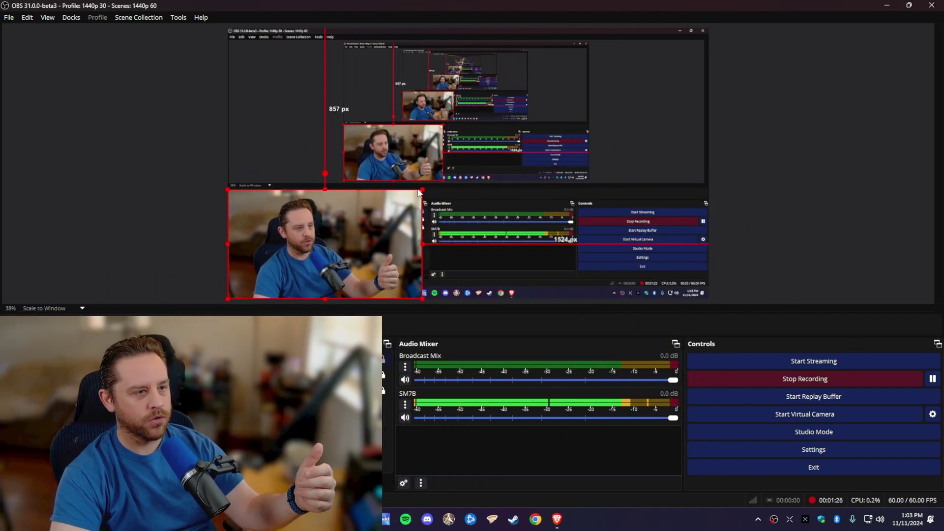
left_click_drag(419, 191, 508, 141)
left_click(158, 201)
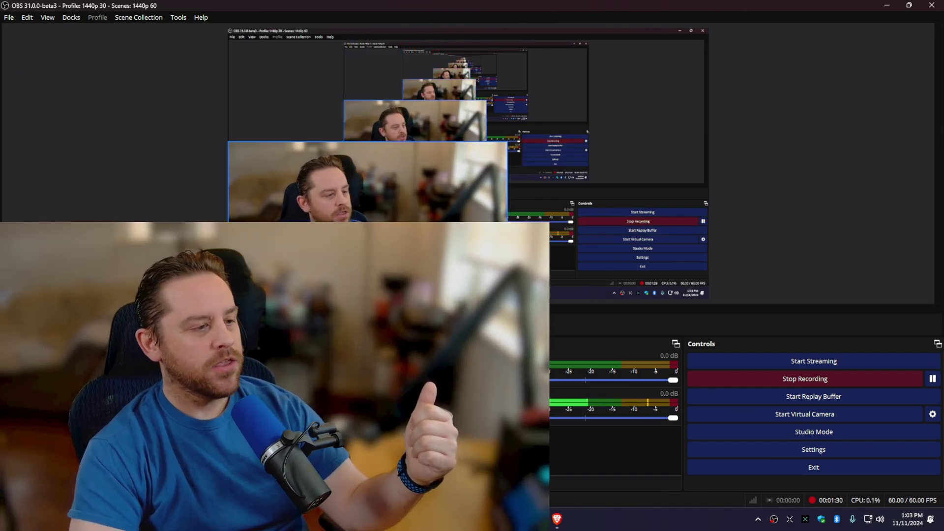
Step: Delete the NVIDIA Background Blur filter from the webcam source
left_click(368, 261)
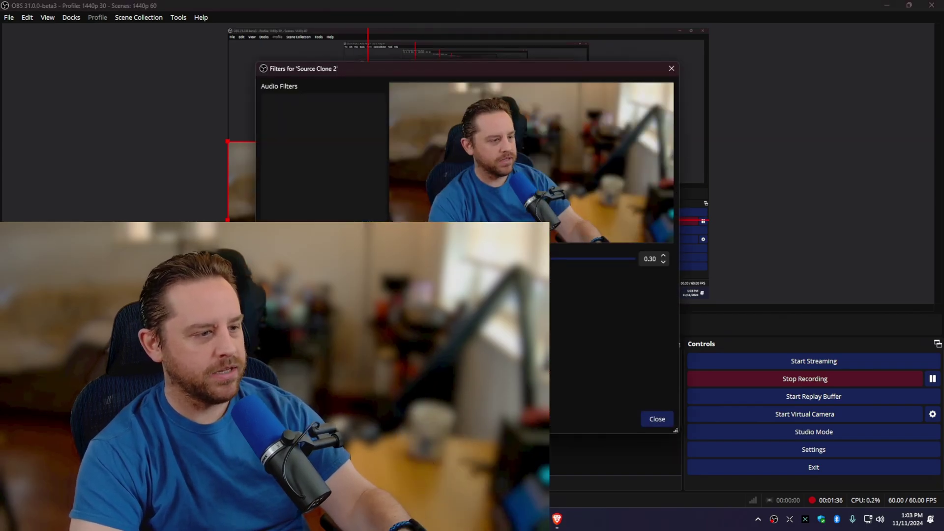
key("Delete")
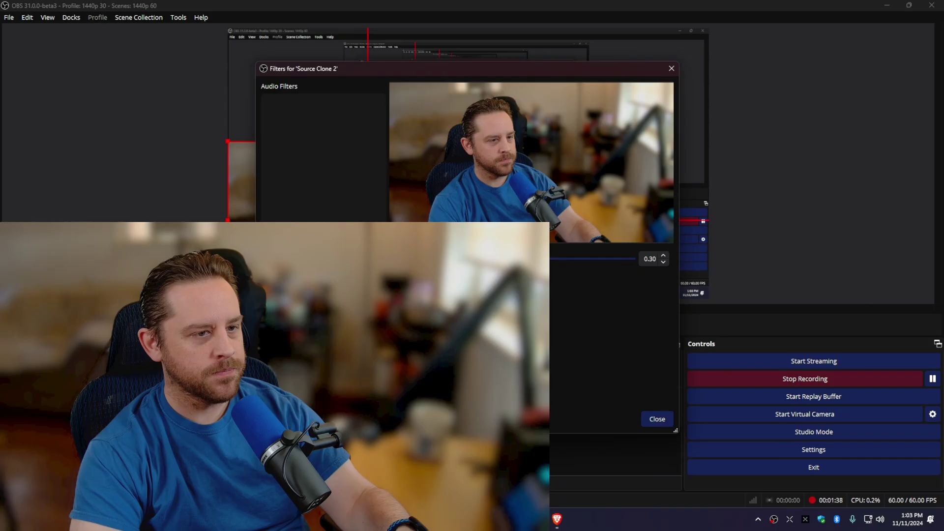
key("Return")
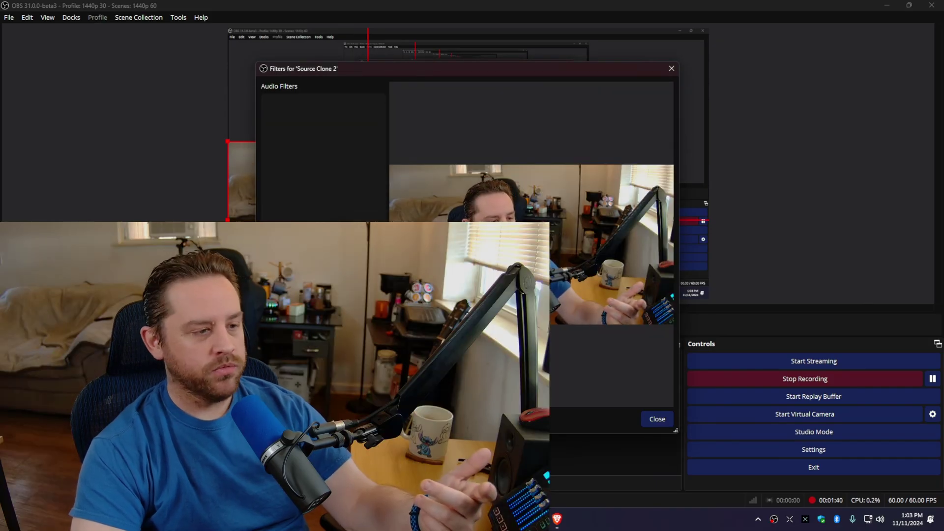
Step: Add an NVIDIA Background Removal filter under its default name
left_click(266, 422)
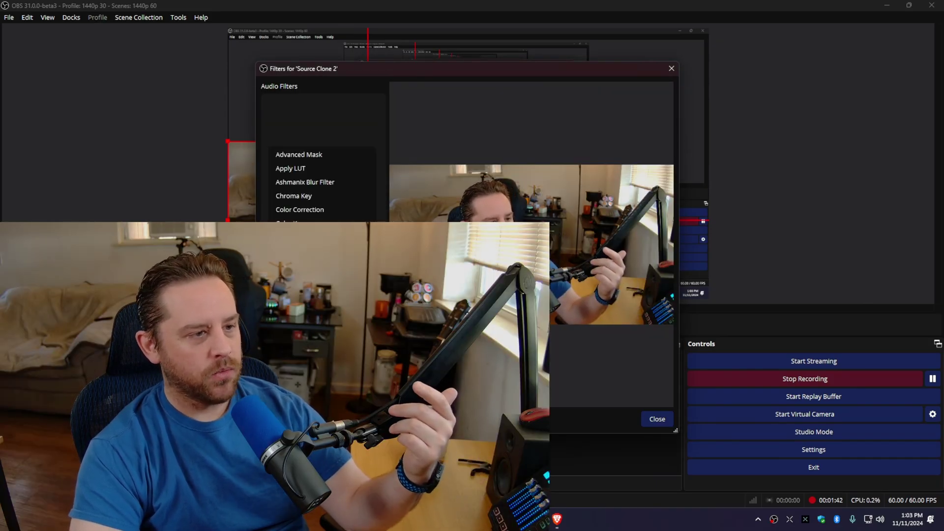
key("Return")
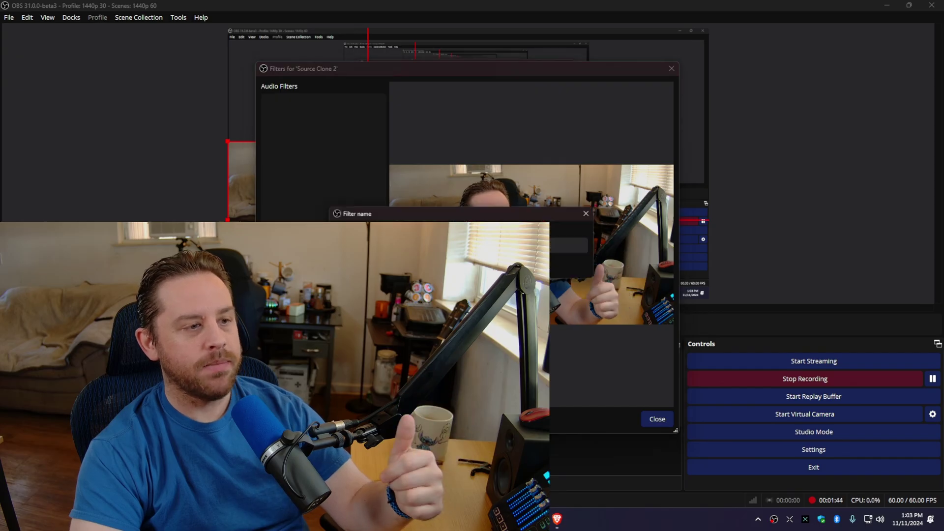
key("Return")
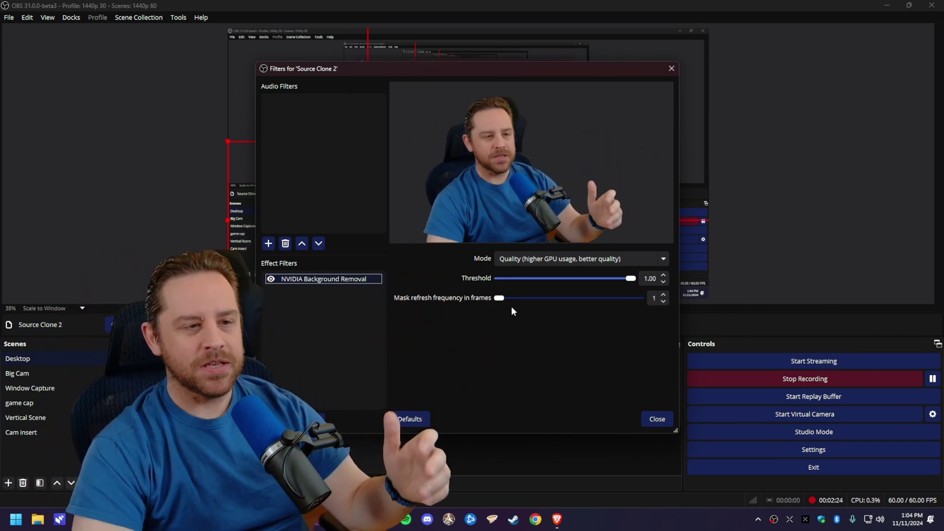
Step: Keep the background removal Mode on Quality and move the Filters window aside
left_click(506, 259)
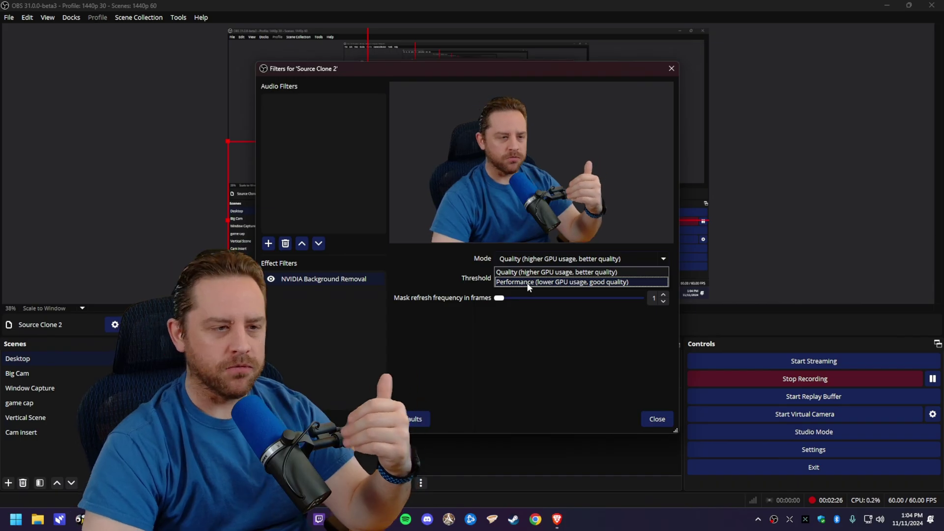
left_click(506, 272)
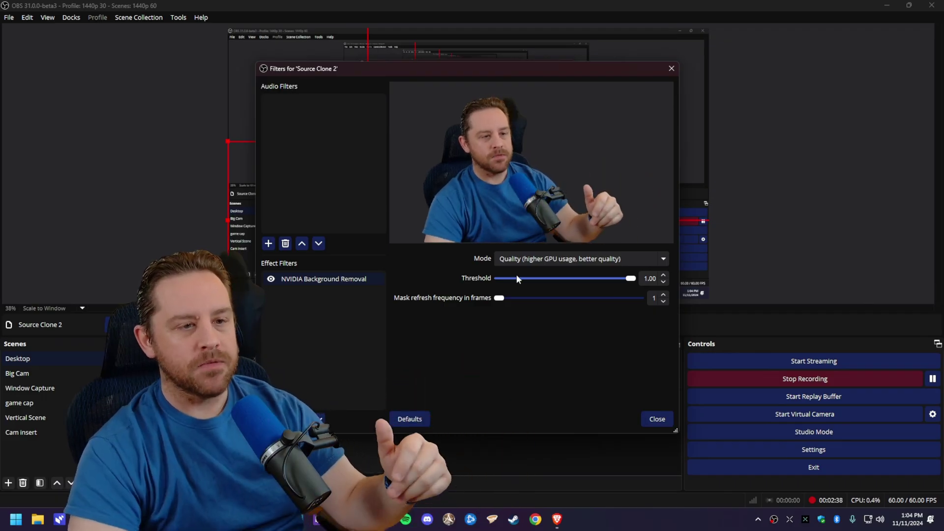
left_click_drag(471, 72, 661, 96)
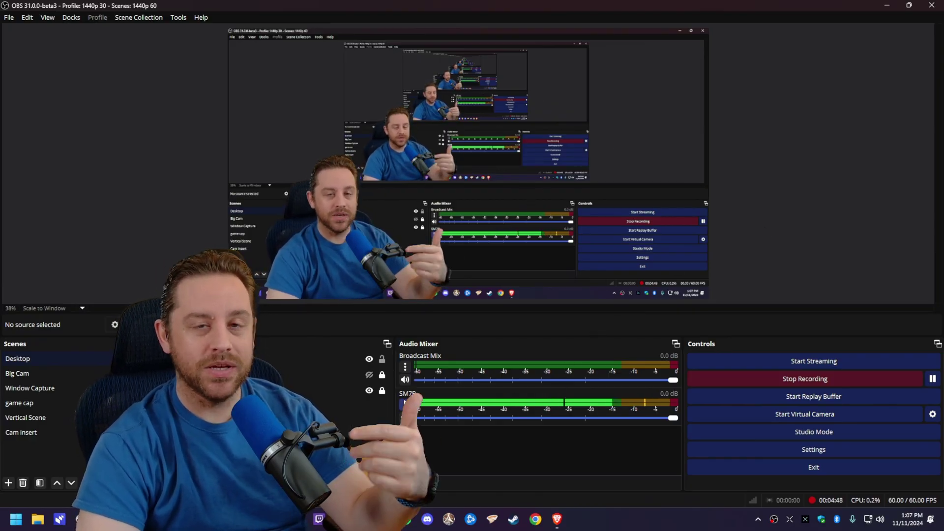
Step: Show the SM7B microphone's filters from its Audio Mixer menu
left_click(405, 404)
left_click(405, 404)
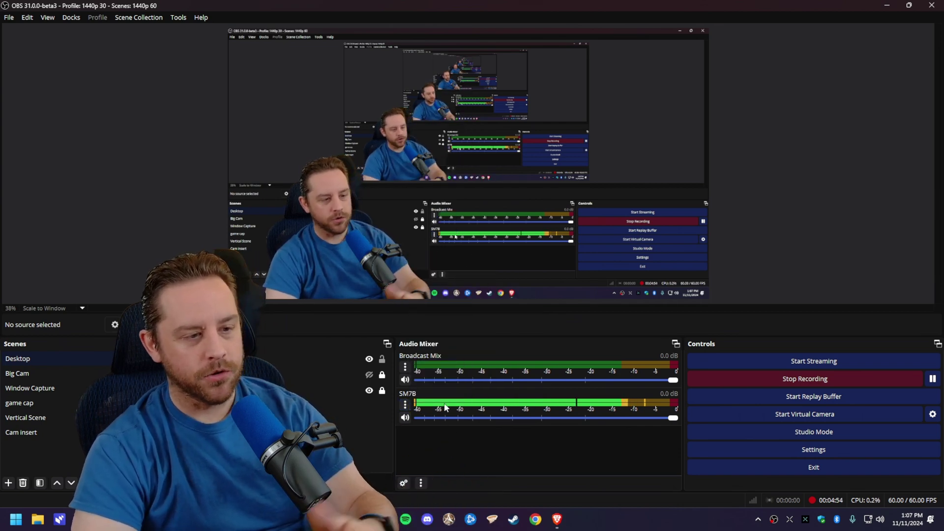
left_click(405, 404)
left_click(426, 366)
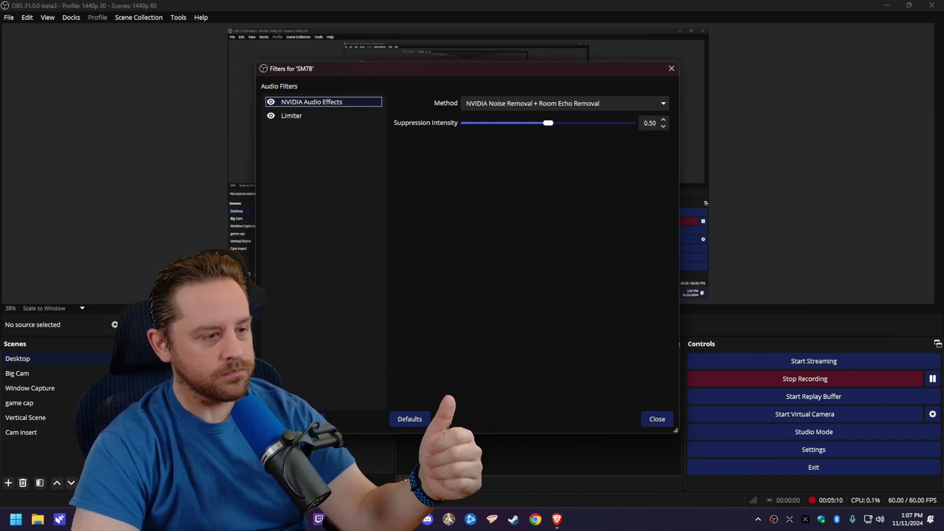
Step: Add an NVIDIA Audio Effects 2 filter set to Noise Removal + Room Echo Removal
left_click(269, 417)
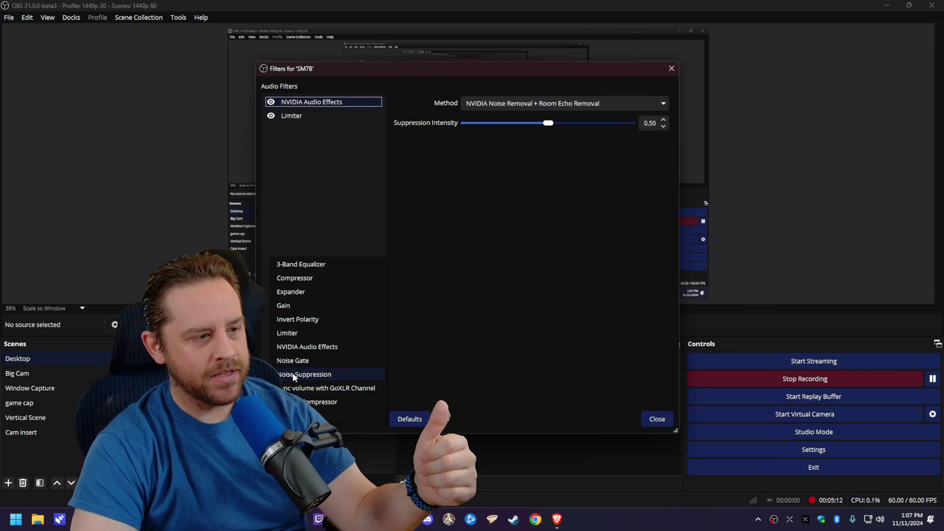
left_click(315, 346)
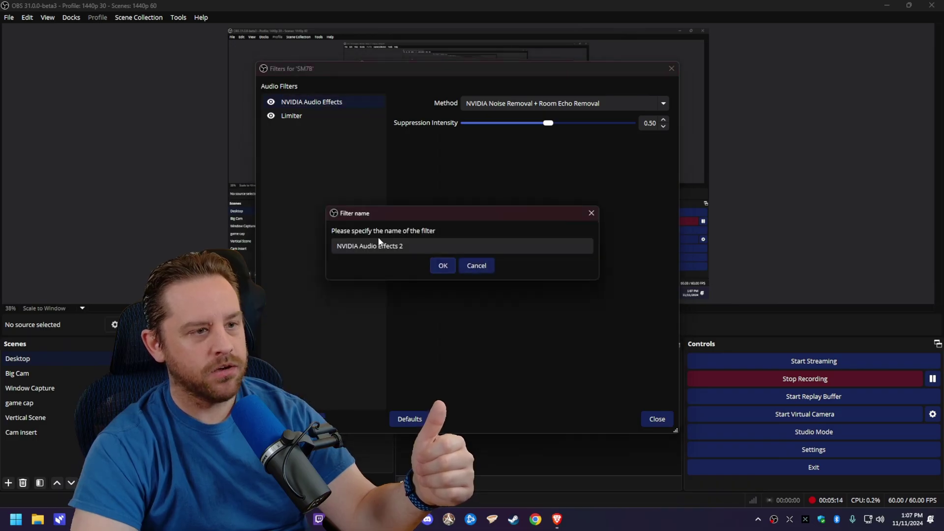
key("Return")
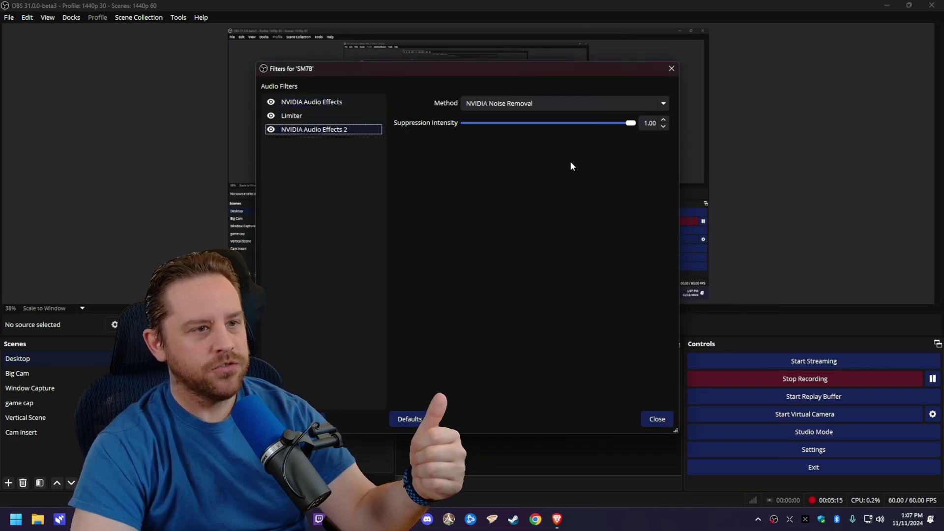
left_click(634, 103)
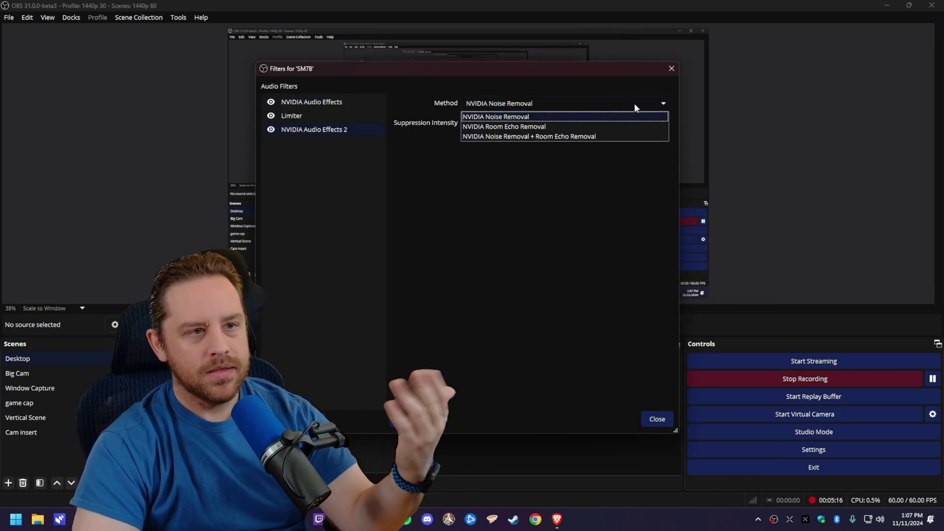
left_click(554, 136)
Step: Delete the duplicate NVIDIA Audio Effects 2 filter and close the SM7B filters
left_click_drag(520, 81, 271, 78)
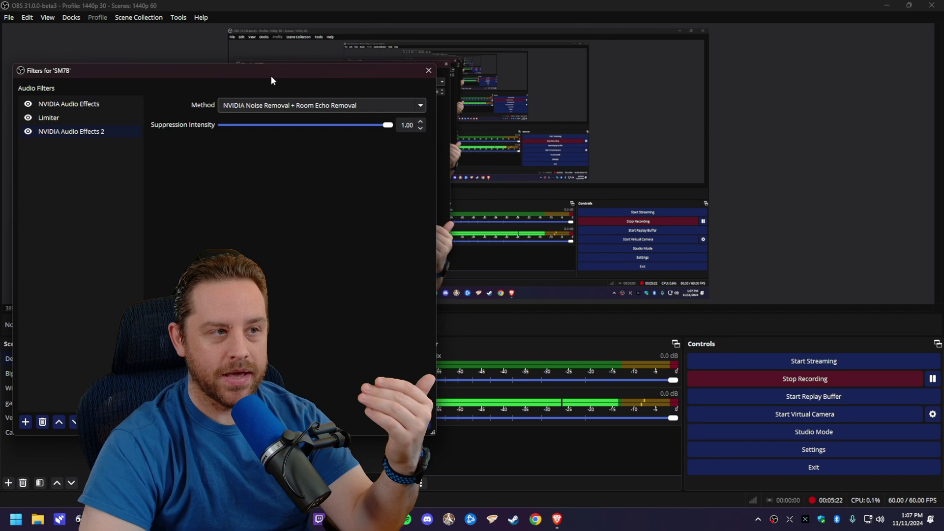
left_click(28, 134)
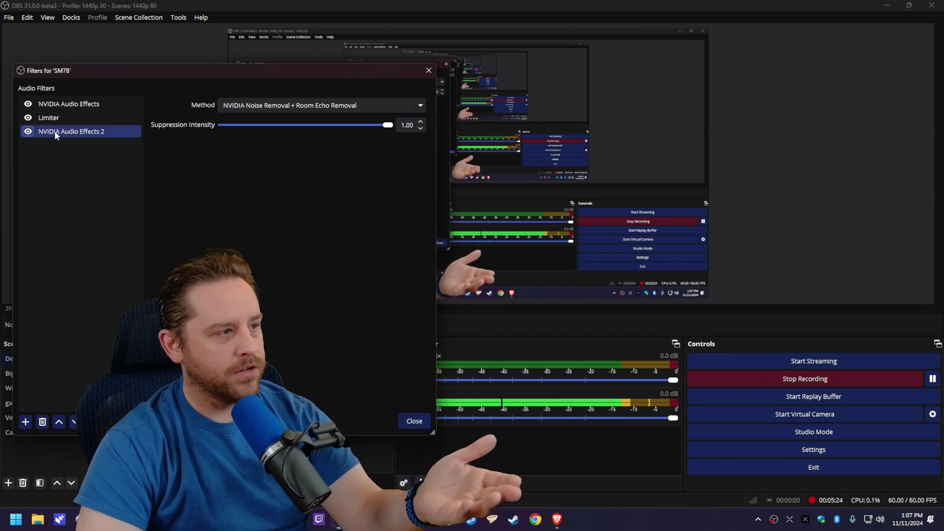
key("Delete")
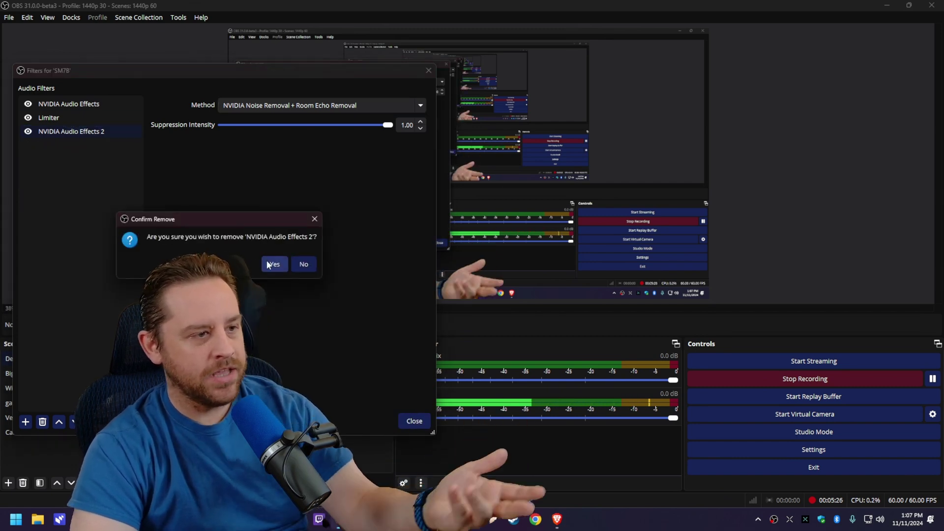
left_click(271, 265)
left_click(423, 72)
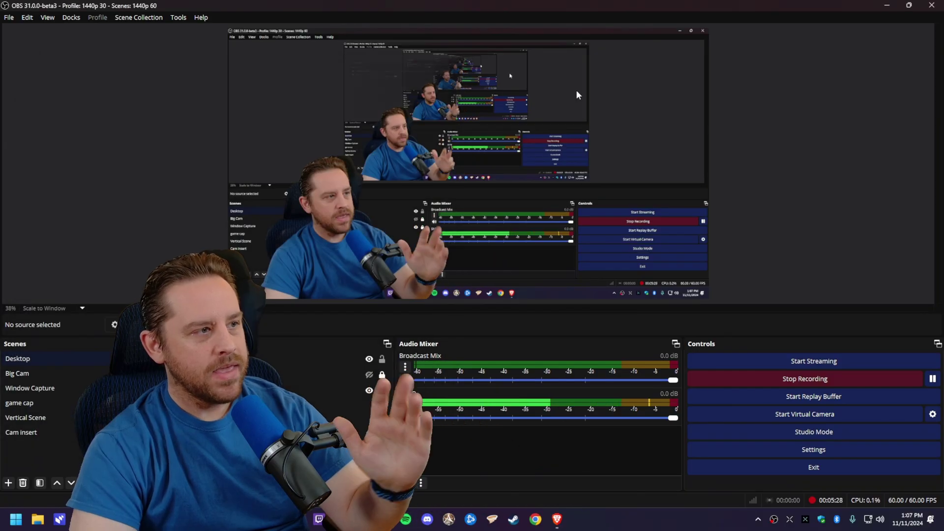